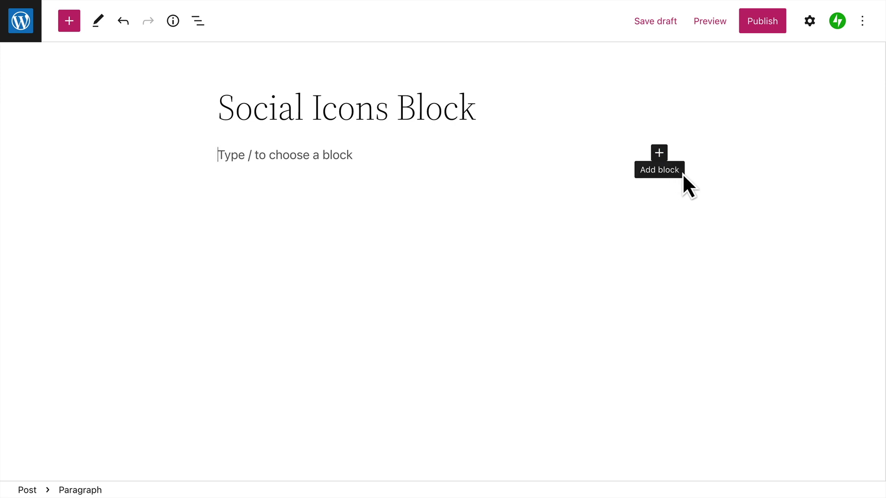
Insert a Social Icons block below the post title using the /social command.
left_click(683, 174)
type("Social")
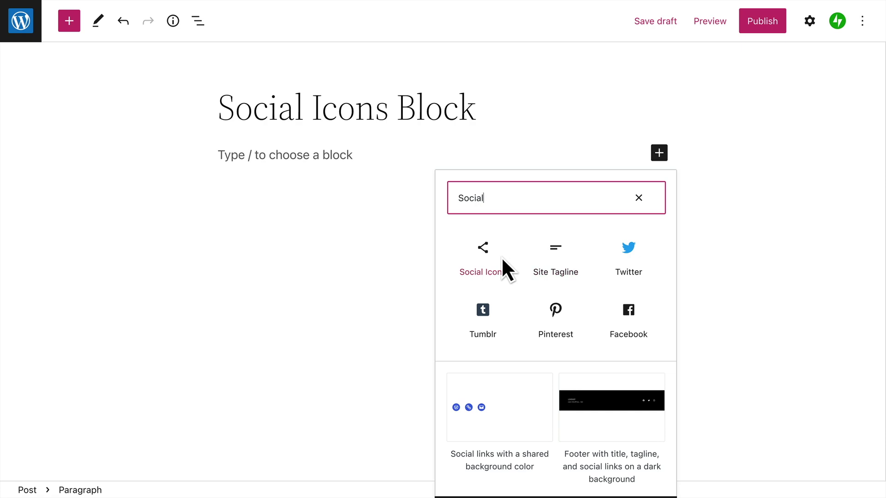
left_click(461, 257)
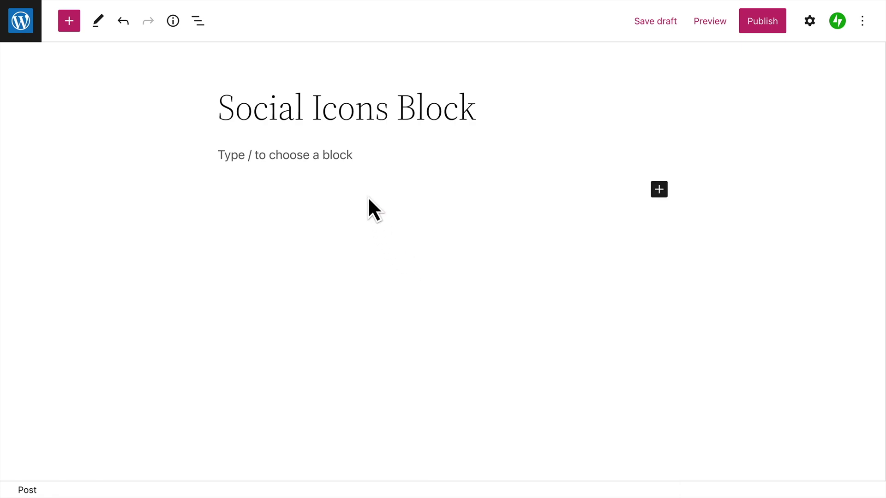
left_click(375, 158)
type("/social")
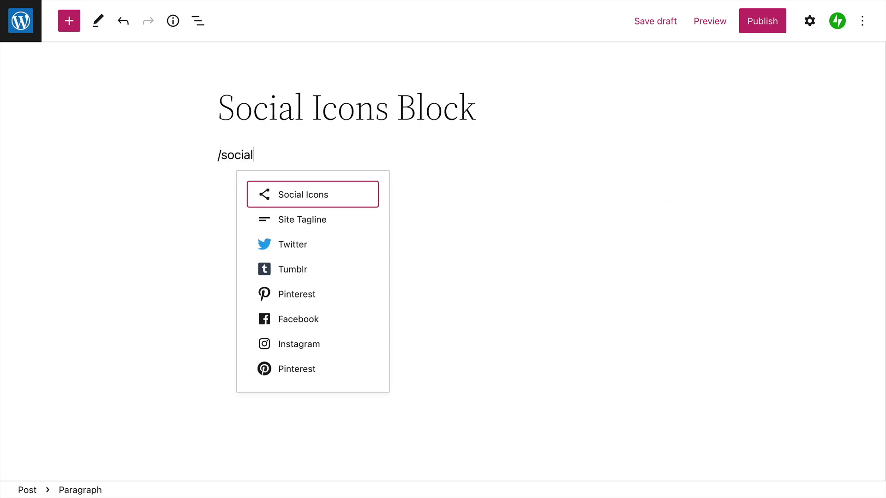
key("Return")
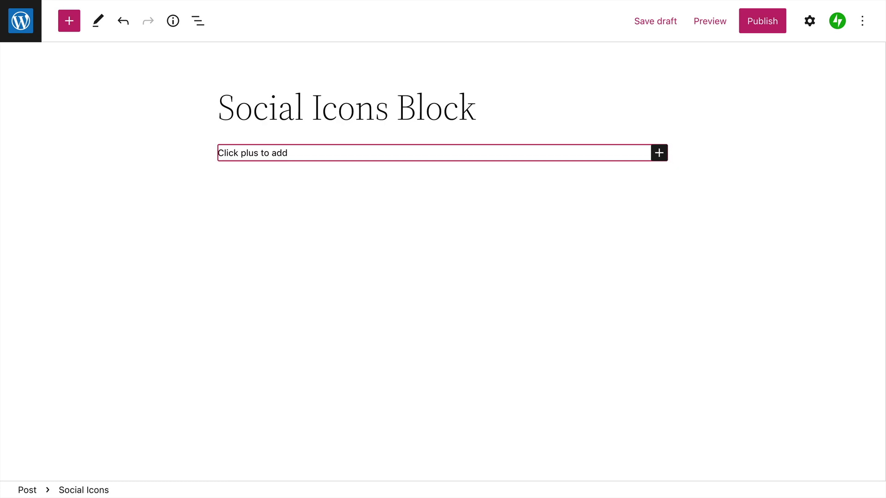
Add a Facebook icon to the Social Icons block by searching 'Facebook'.
left_click(664, 155)
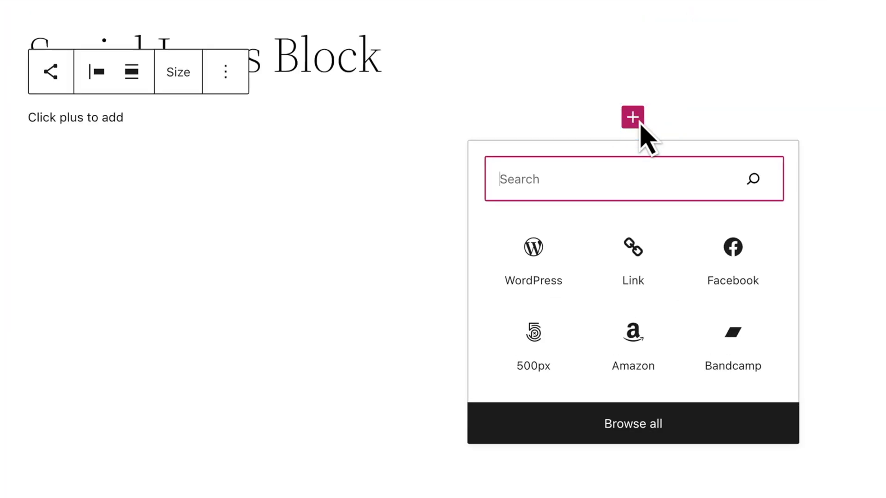
key("Tab")
key("Right")
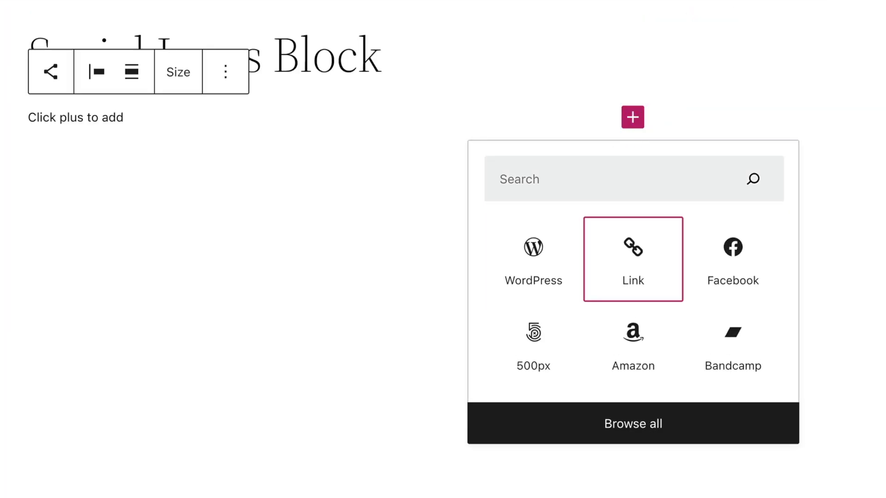
key("Right")
key("Right")
key("Right")
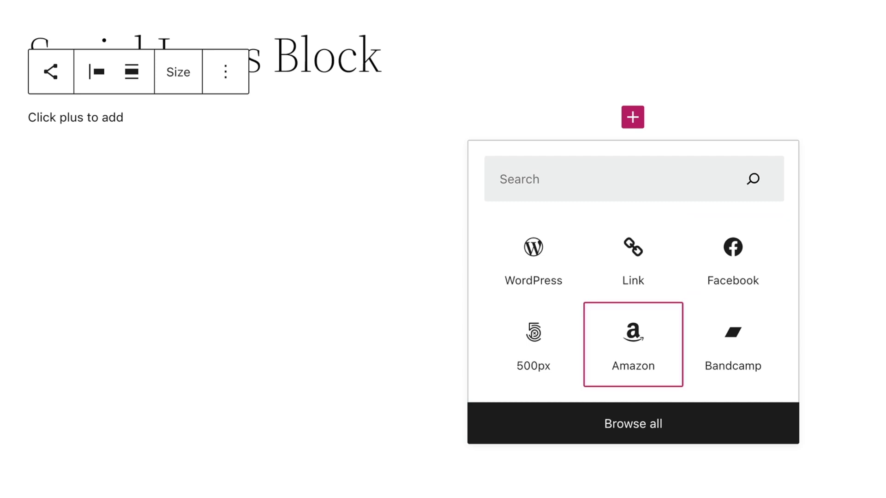
key("Right")
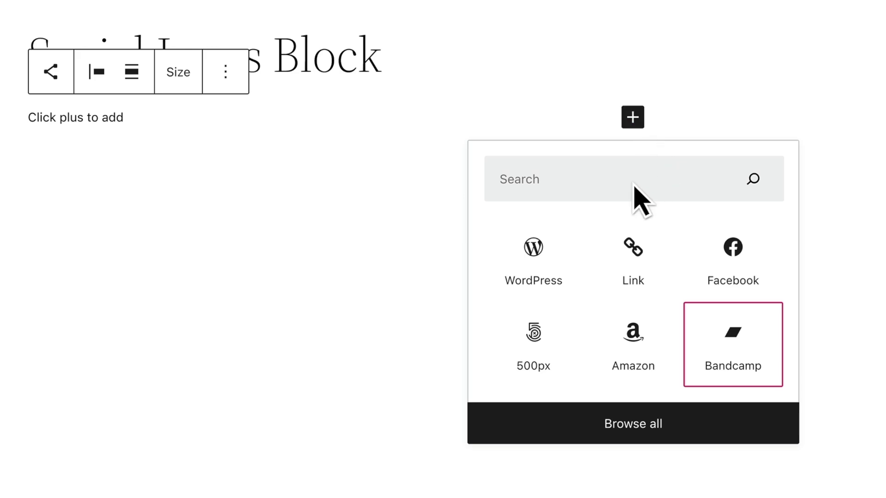
left_click(615, 190)
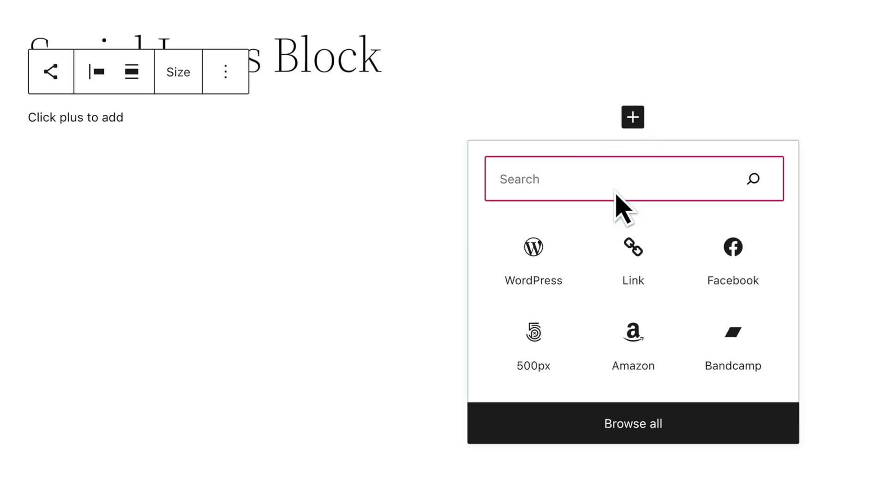
type("Facebook")
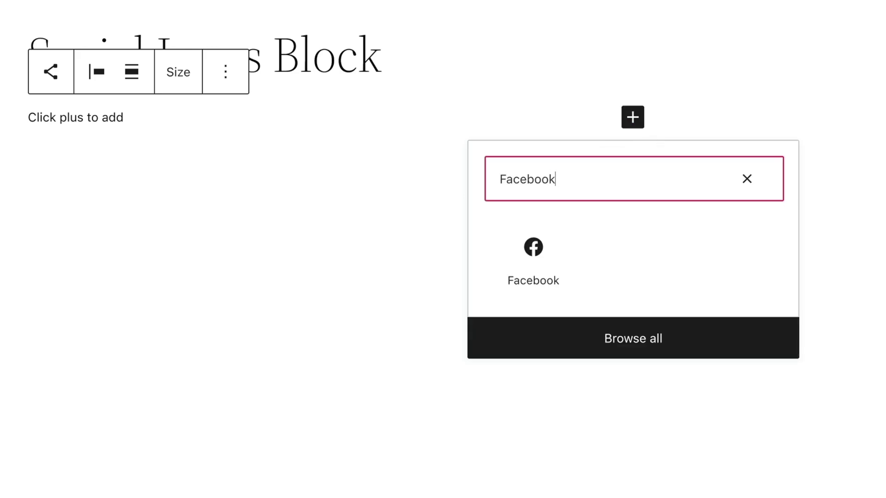
left_click(556, 270)
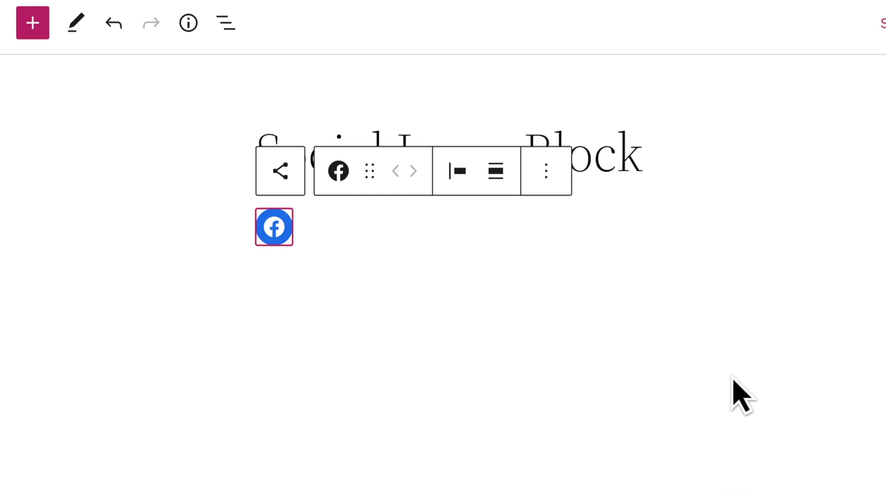
left_click(288, 236)
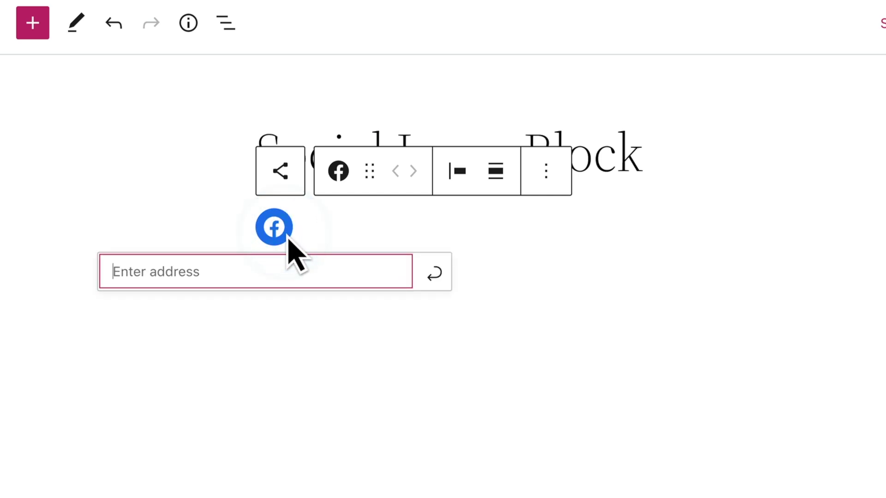
type("https:")
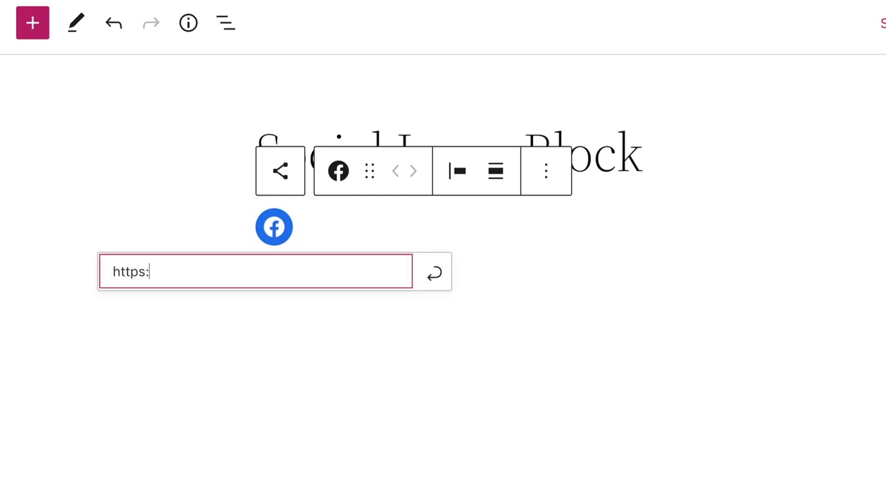
type("//facebook.com/wordpressdotcom")
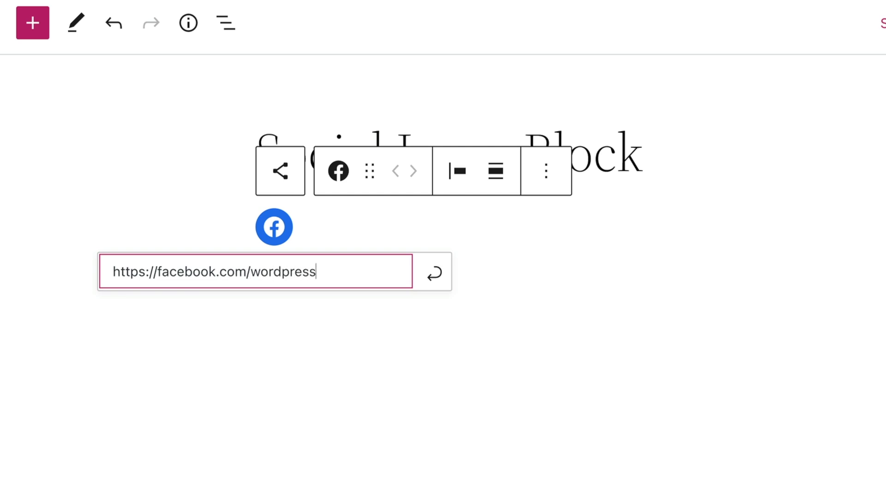
left_click(435, 281)
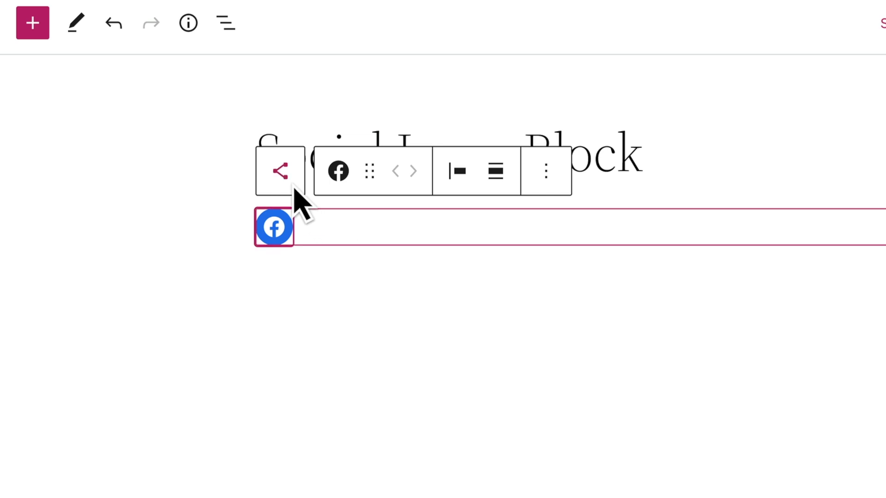
Add a Twitter icon beside Facebook in the Social Icons block.
left_click(293, 188)
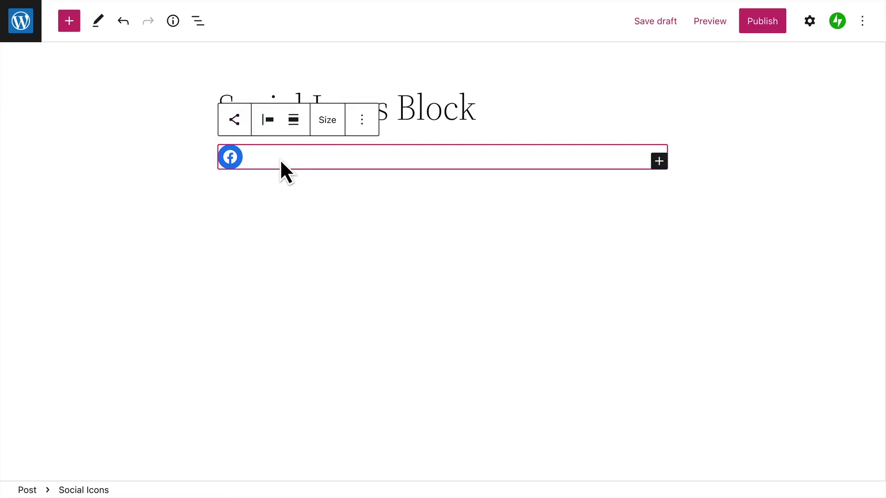
left_click(657, 162)
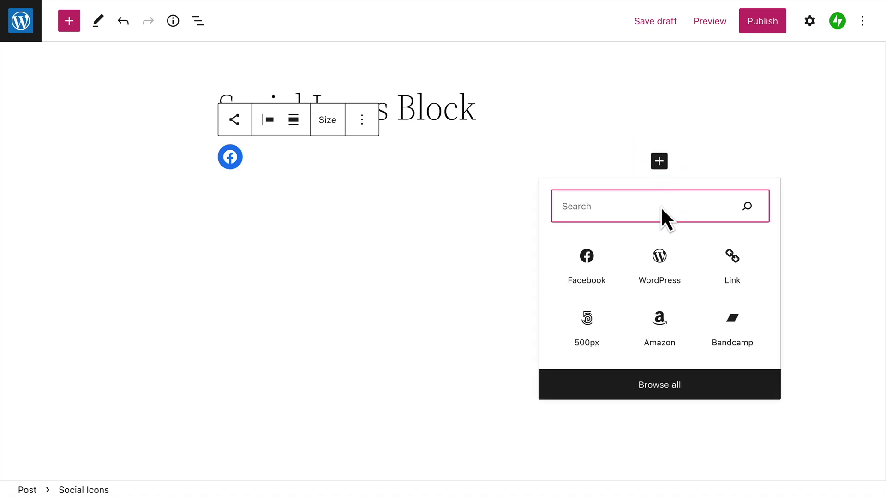
type("Twitter")
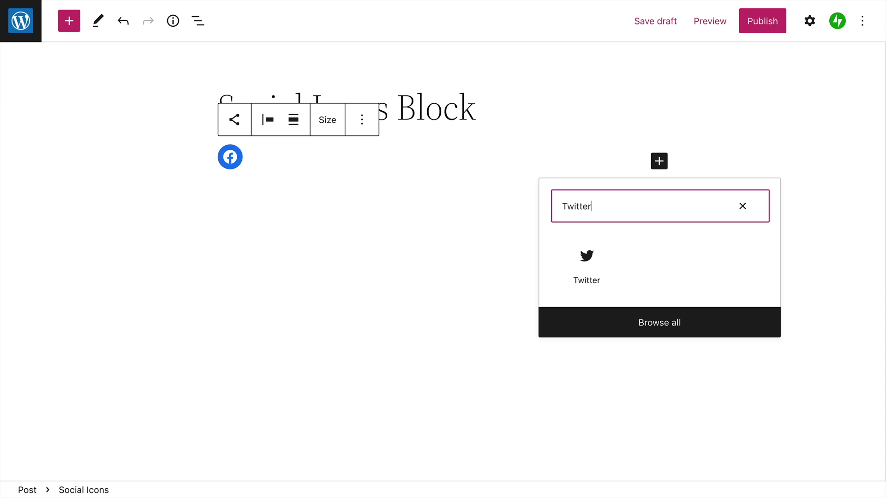
left_click(600, 267)
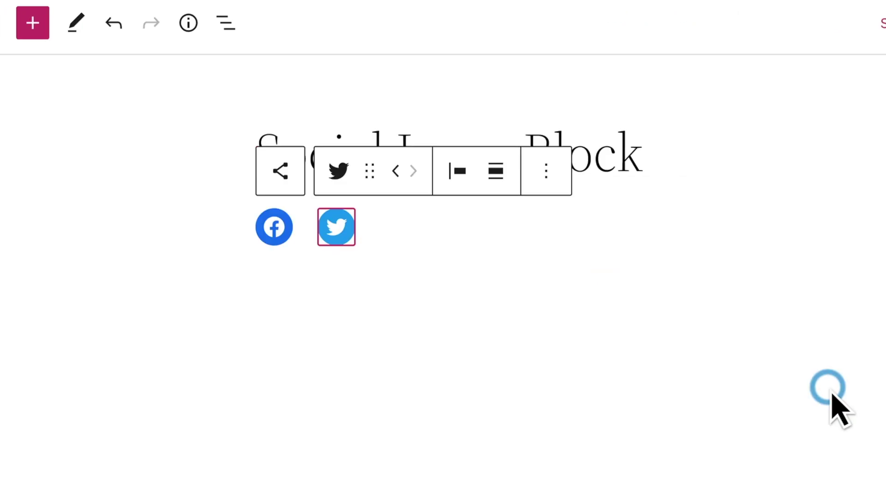
left_click(349, 239)
type("https://twitter.com/wordpressdotcom")
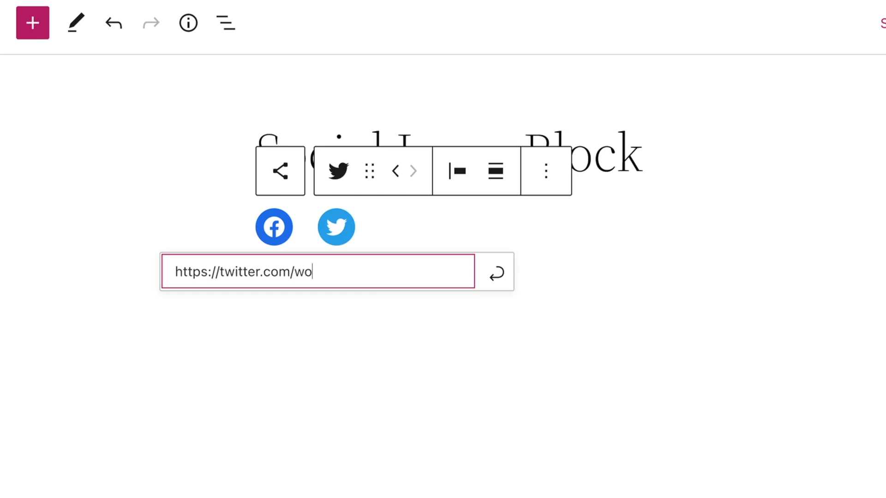
left_click(500, 282)
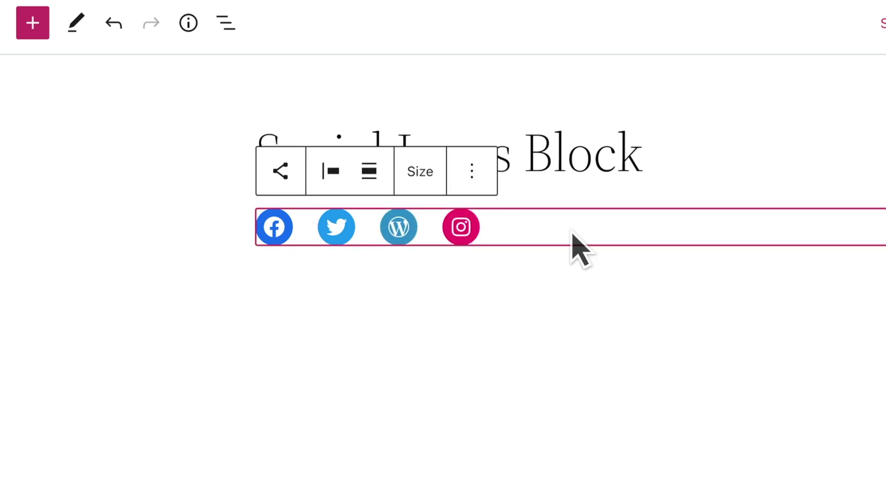
left_click(659, 162)
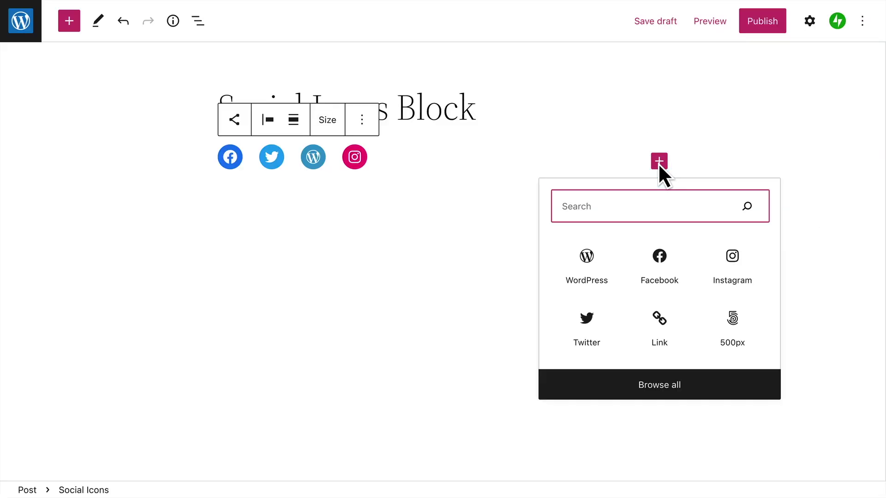
left_click(676, 328)
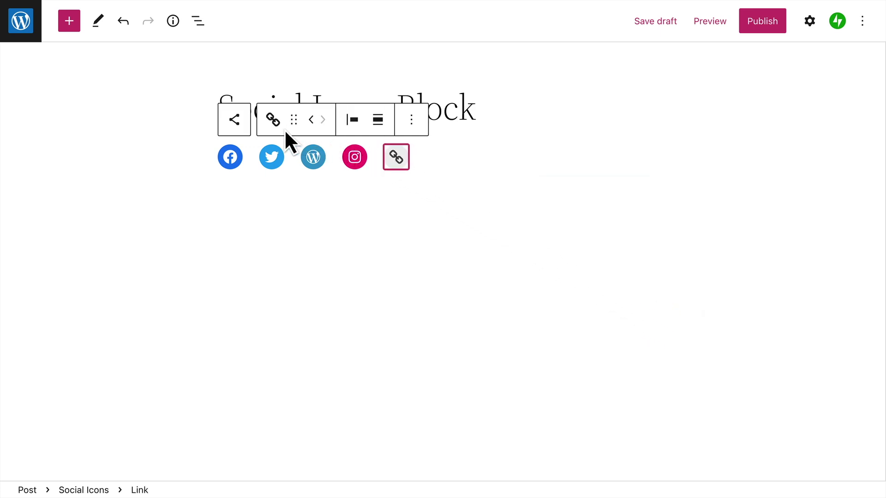
left_click(412, 121)
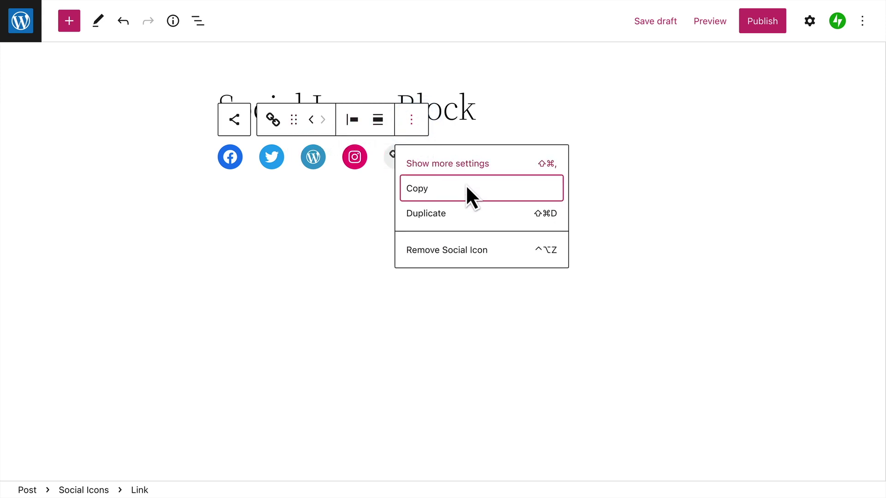
left_click(505, 256)
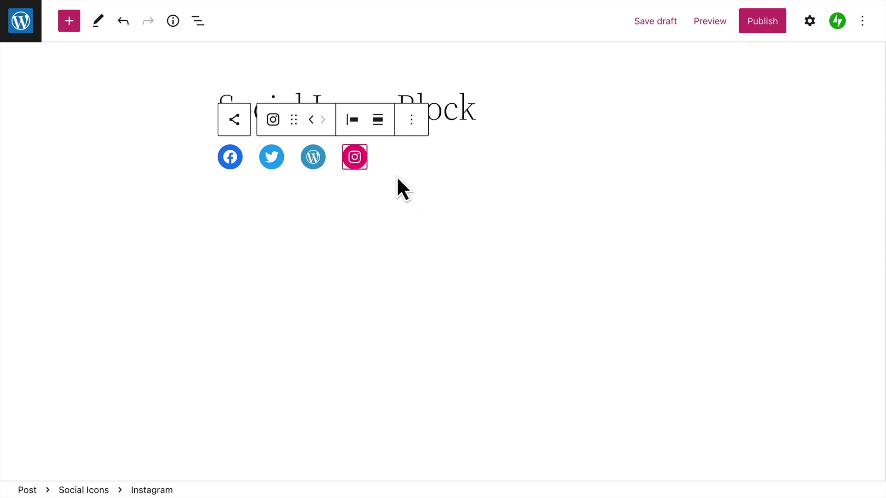
Set the Social Icons block's icon size to Large from the block toolbar.
left_click(243, 129)
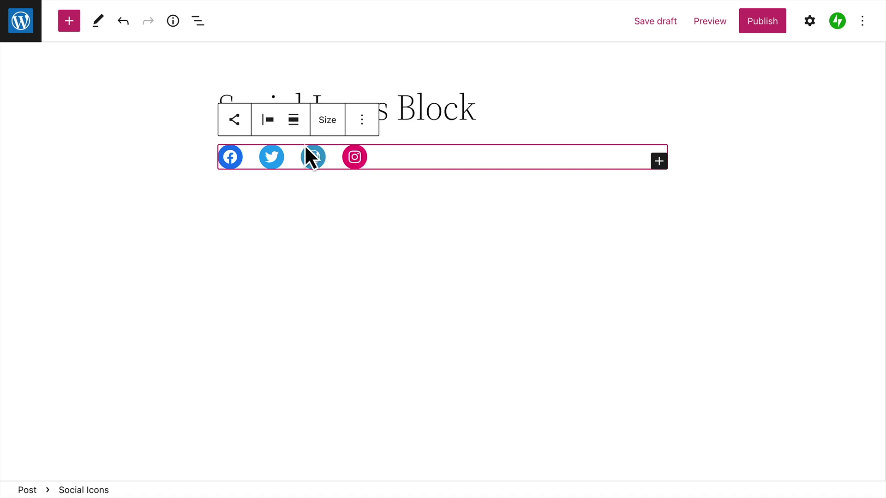
left_click(276, 126)
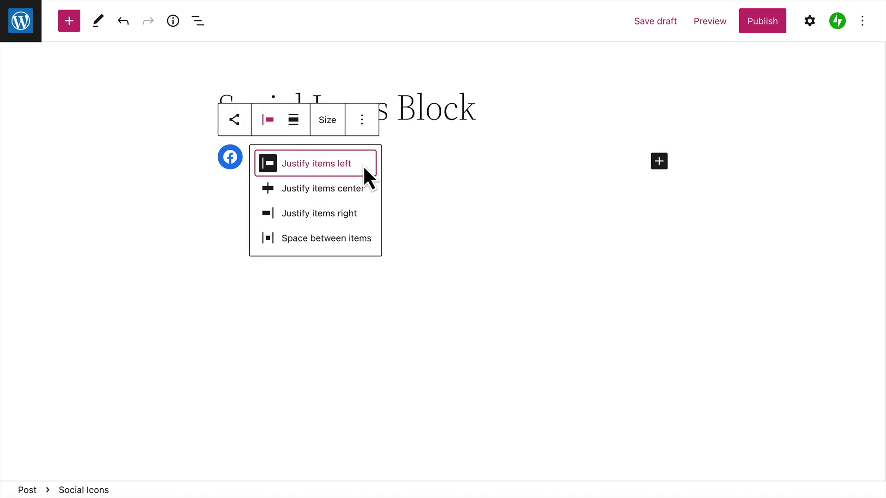
left_click(304, 134)
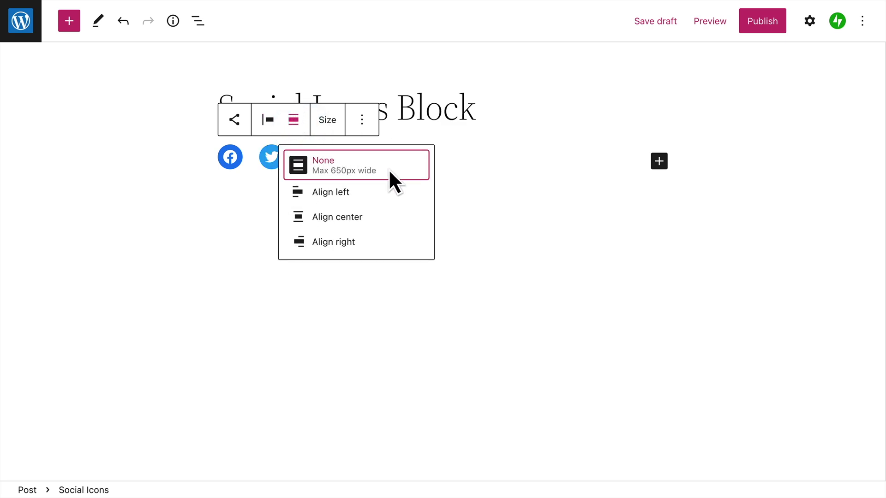
left_click(330, 127)
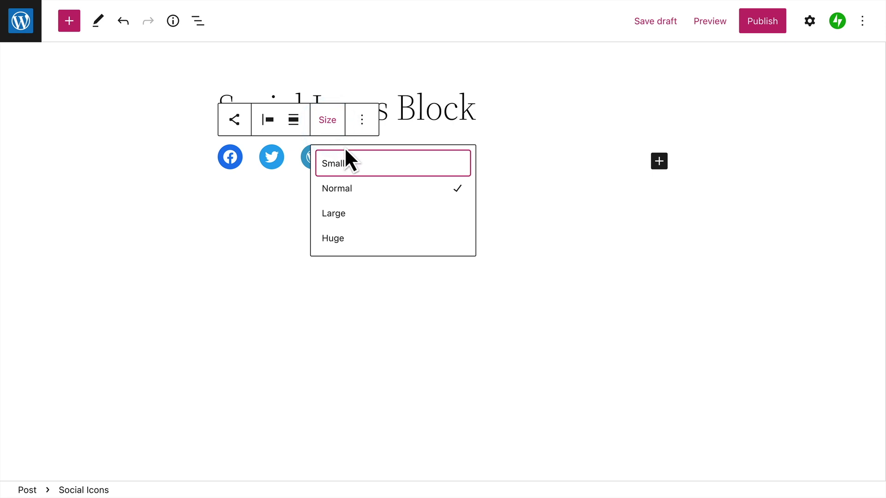
left_click(380, 214)
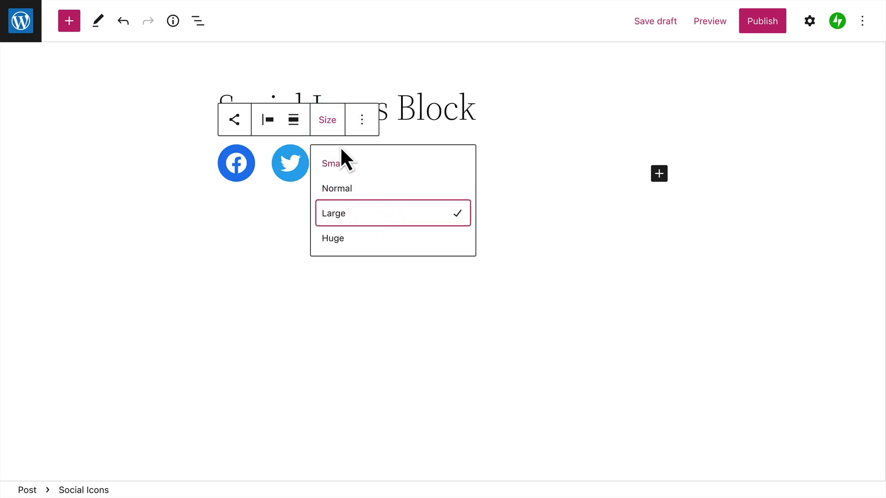
left_click(339, 134)
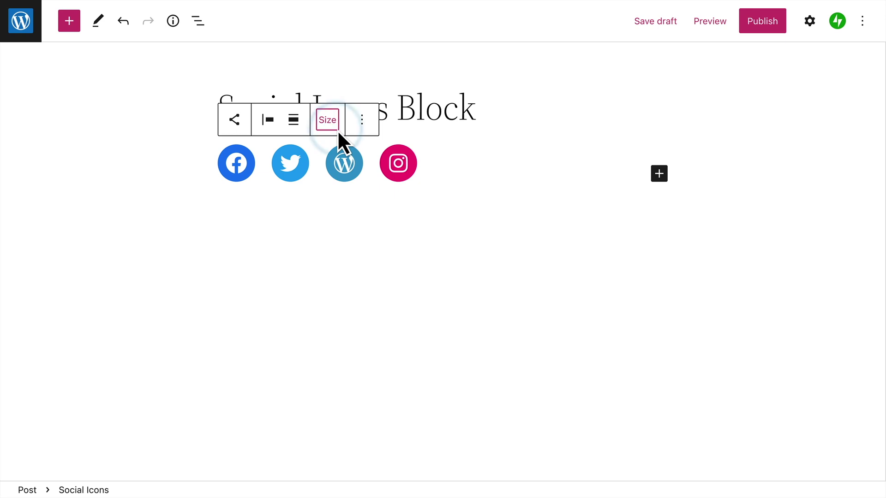
left_click(370, 129)
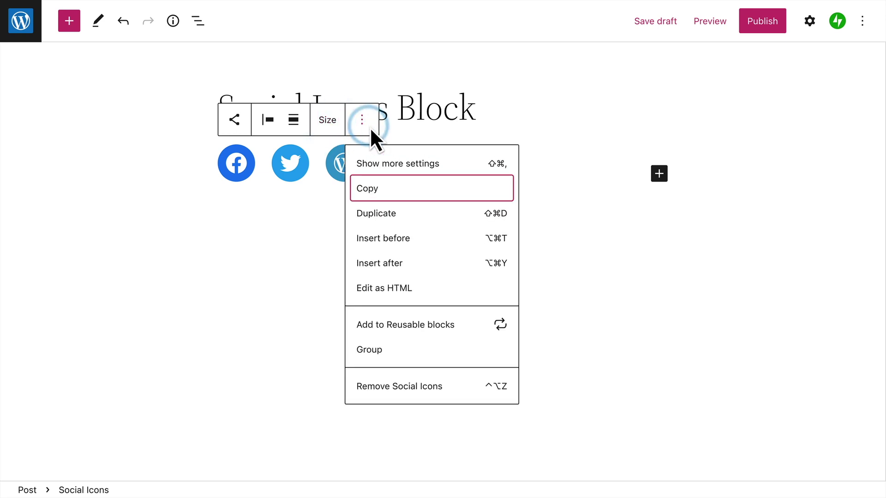
Show full block settings, keeping Default style and horizontal orientation after trying alternatives.
left_click(453, 164)
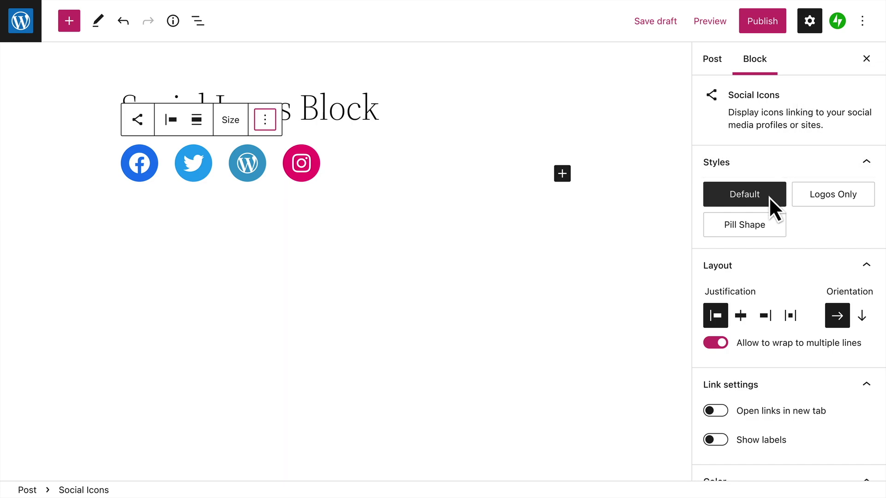
mouse_move(769, 197)
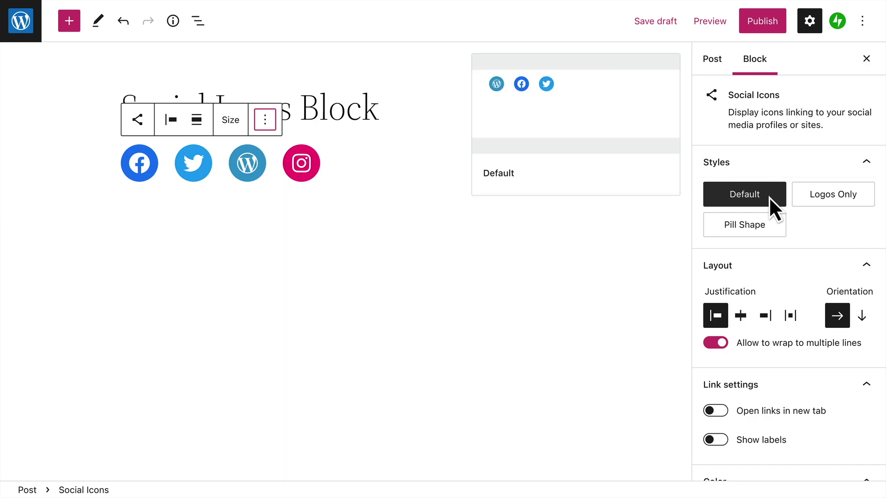
left_click(831, 197)
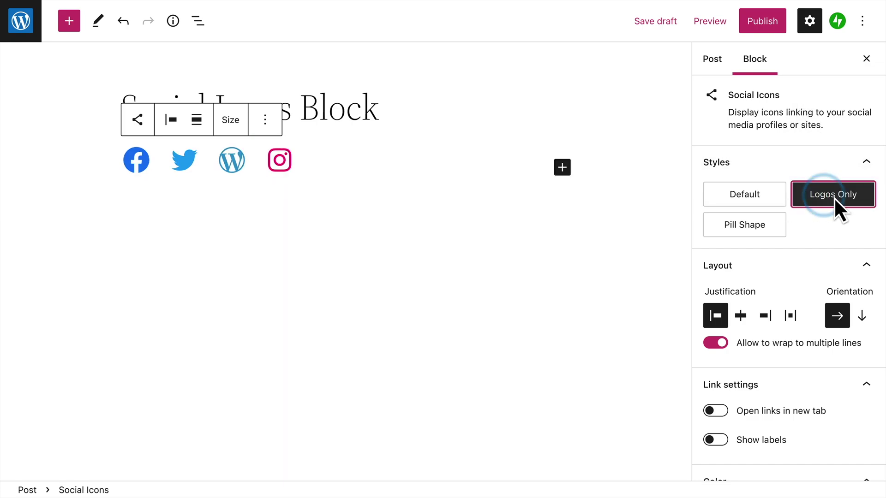
left_click(779, 229)
left_click(776, 204)
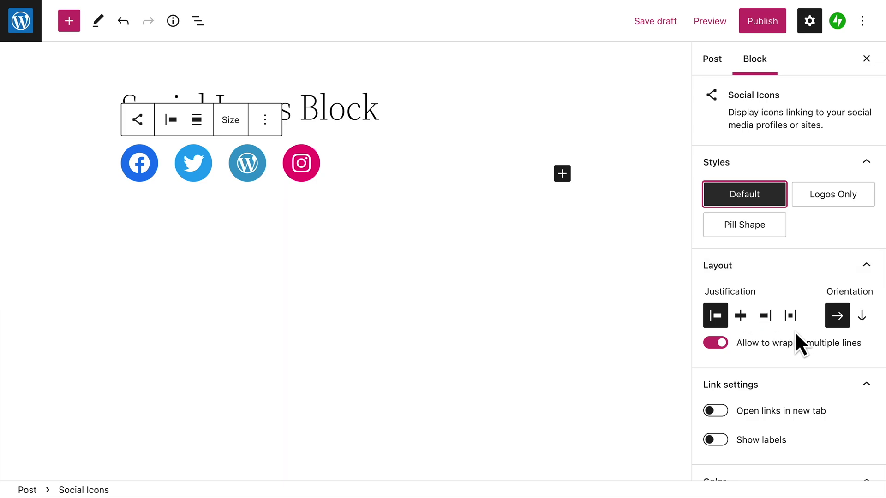
left_click(866, 319)
left_click(840, 318)
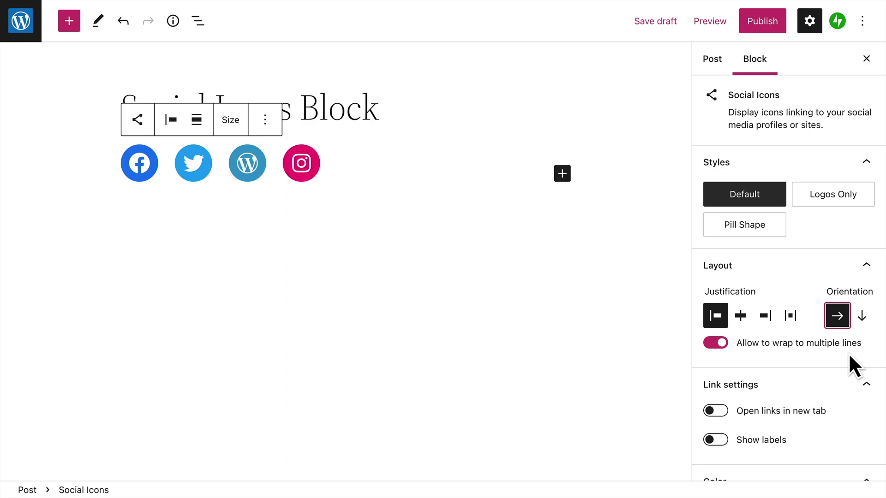
Turn on Open links in new tab, leaving icon labels hidden.
scroll(850, 354, "down", 4)
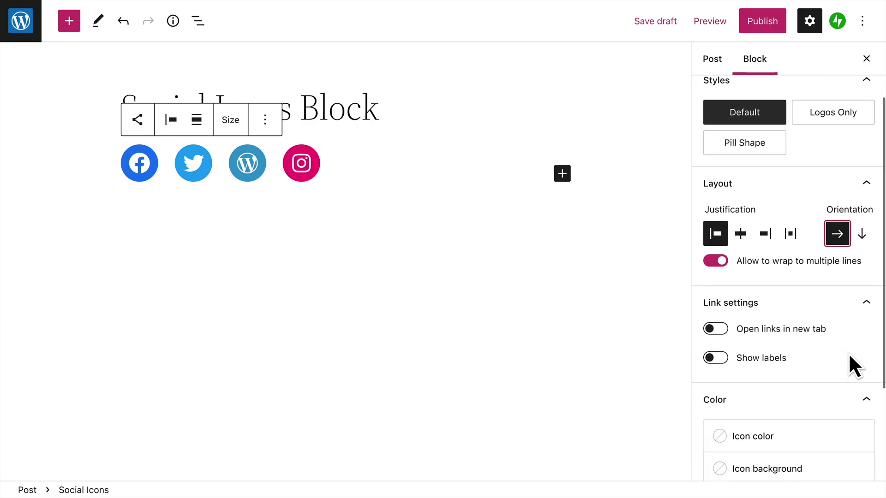
left_click(822, 320)
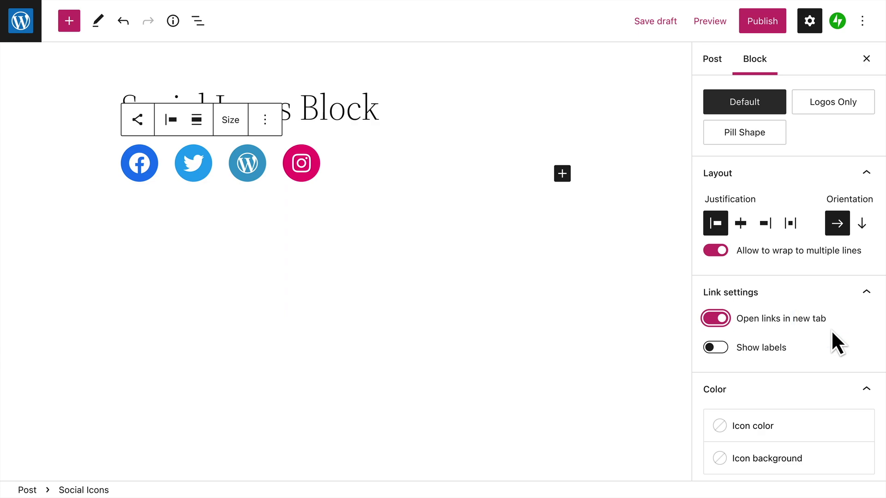
left_click(783, 348)
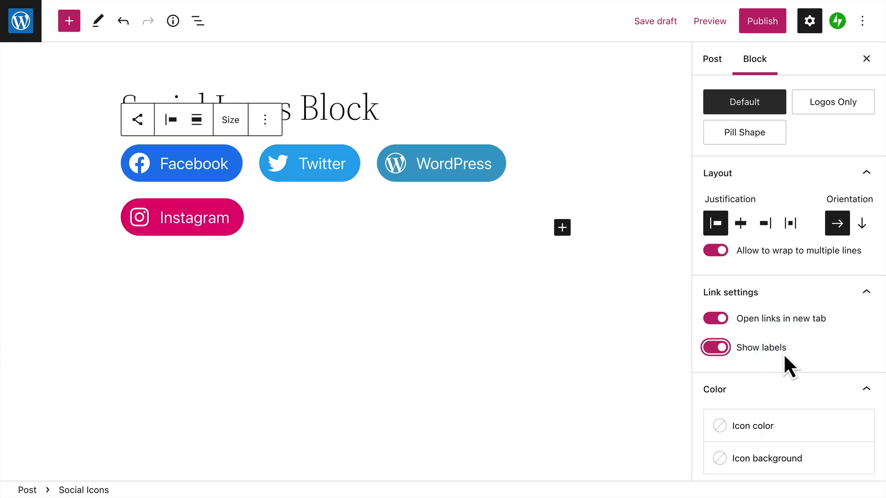
left_click(782, 349)
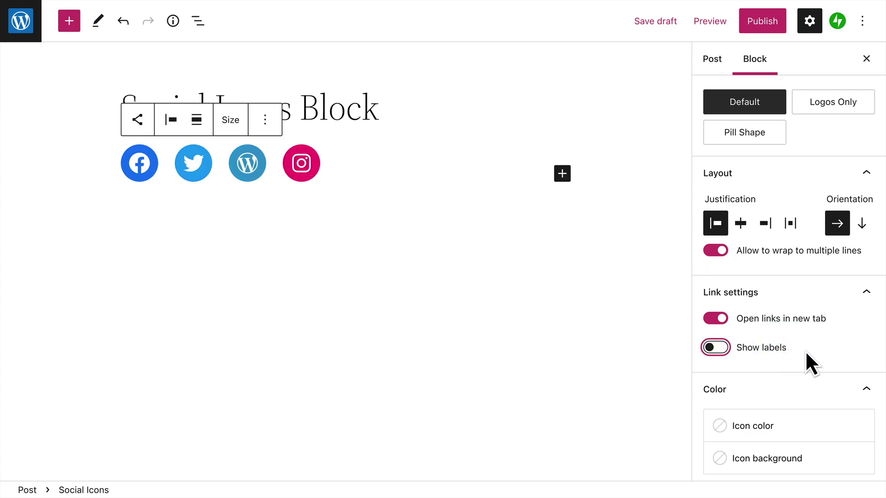
Try a black icon background, then clear it to keep default colours.
scroll(806, 350, "down", 3)
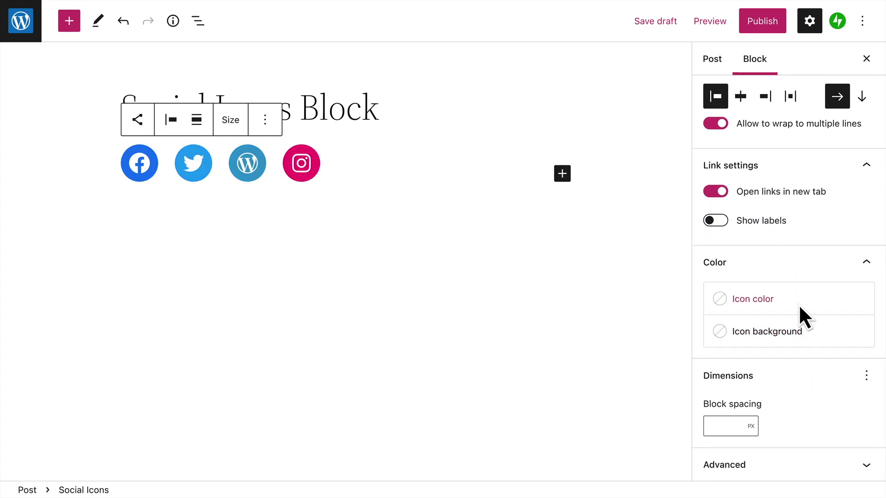
left_click(799, 303)
left_click(826, 331)
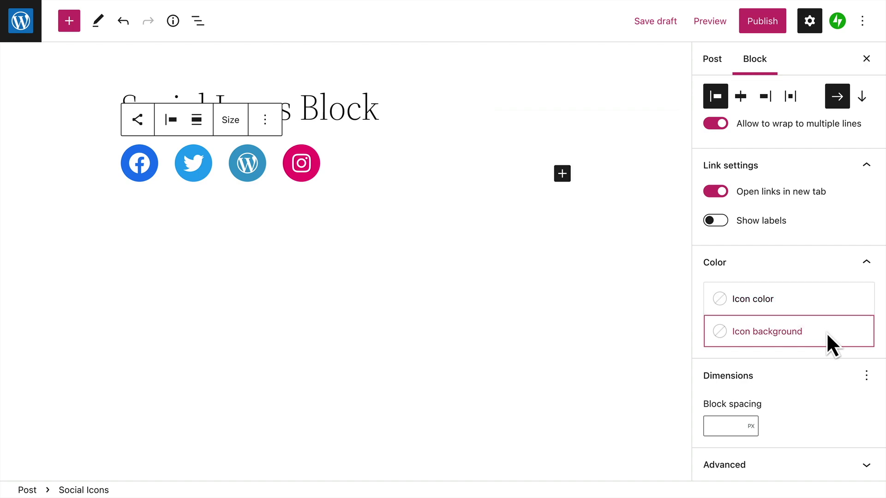
left_click(827, 333)
left_click(505, 225)
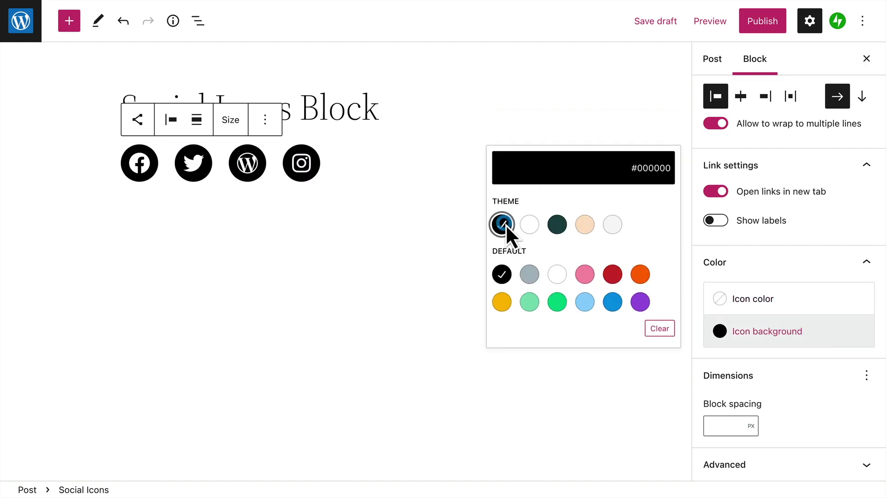
left_click(666, 329)
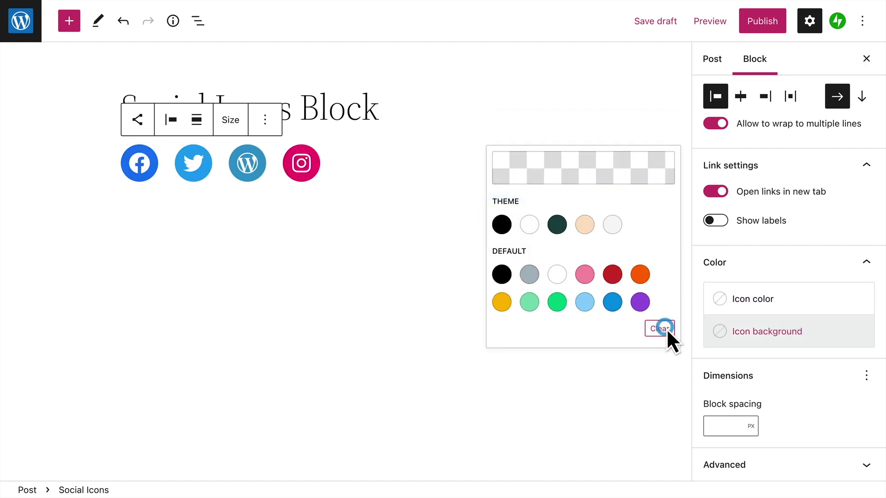
left_click(807, 358)
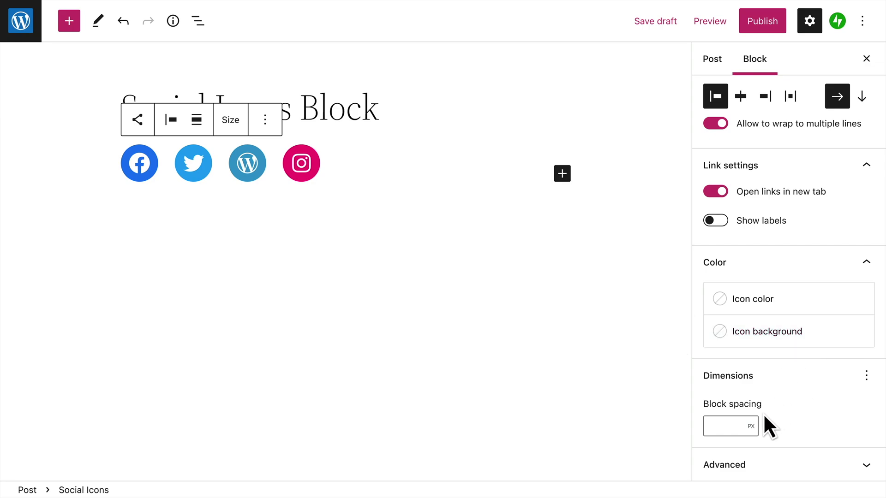
Set the block spacing between the icons to 12 px.
left_click(727, 430)
type("12")
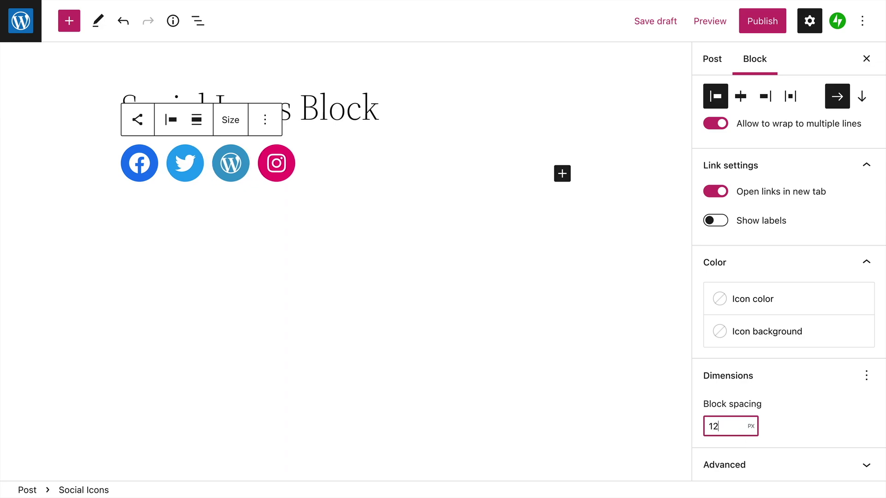
left_click(790, 424)
scroll(790, 423, "up", 5)
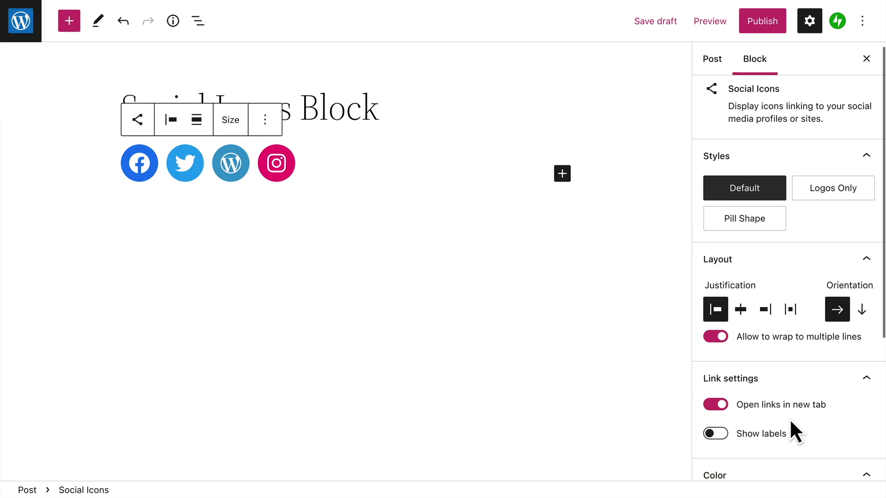
Close the settings sidebar and deselect the Social Icons block.
left_click(866, 59)
left_click(398, 217)
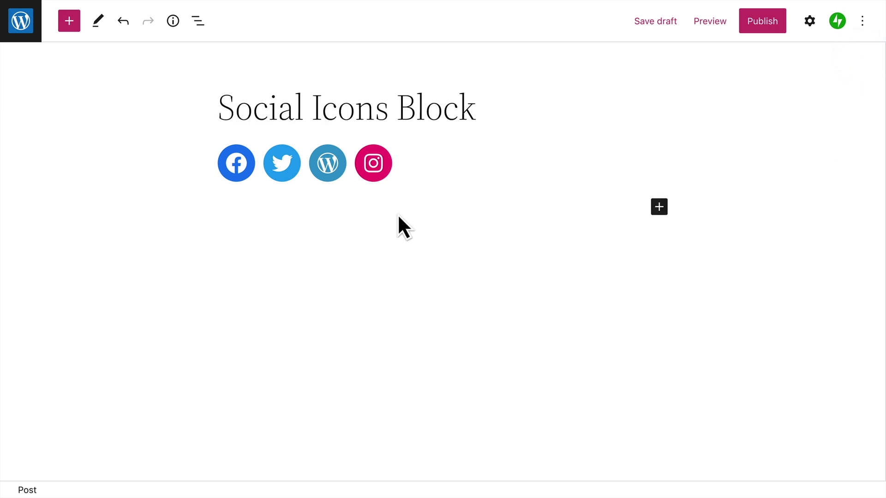